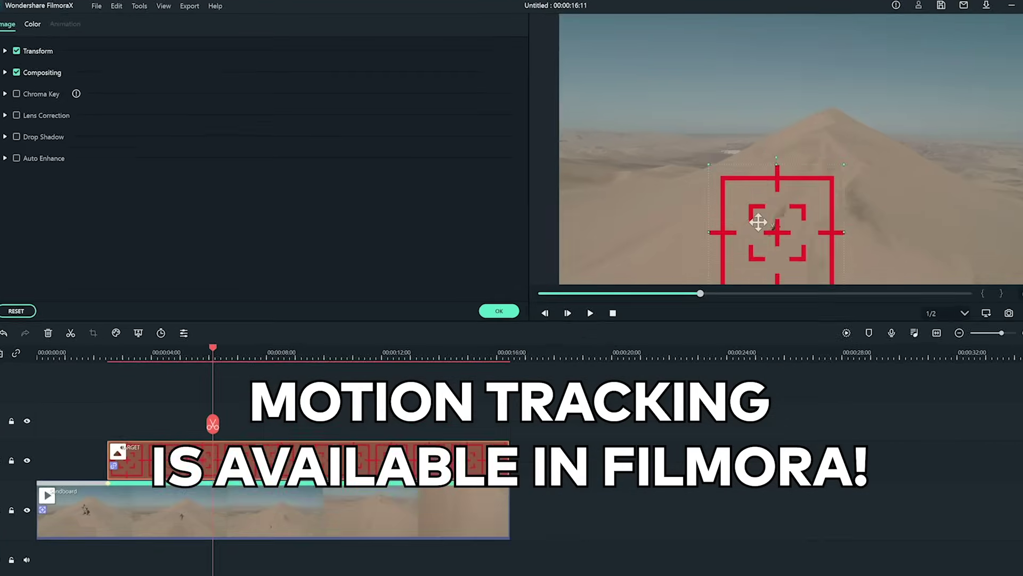
Step: Import the woman paddleboarding lake clip into a new project's media library
left_click_drag(893, 215, 749, 209)
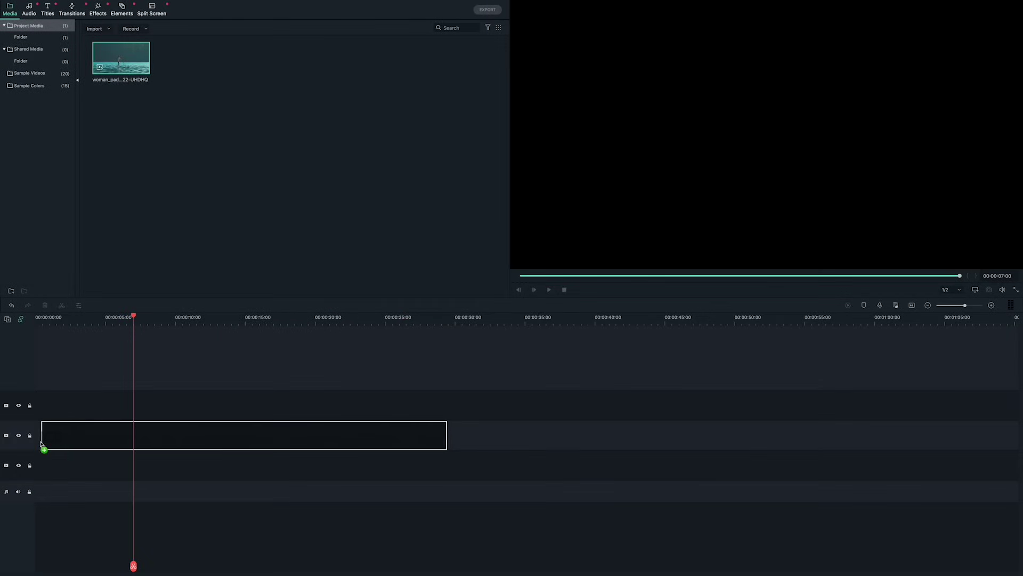
Step: Place the paddleboarding clip on the video track and trim it to about 17 seconds
left_click_drag(120, 60, 38, 436)
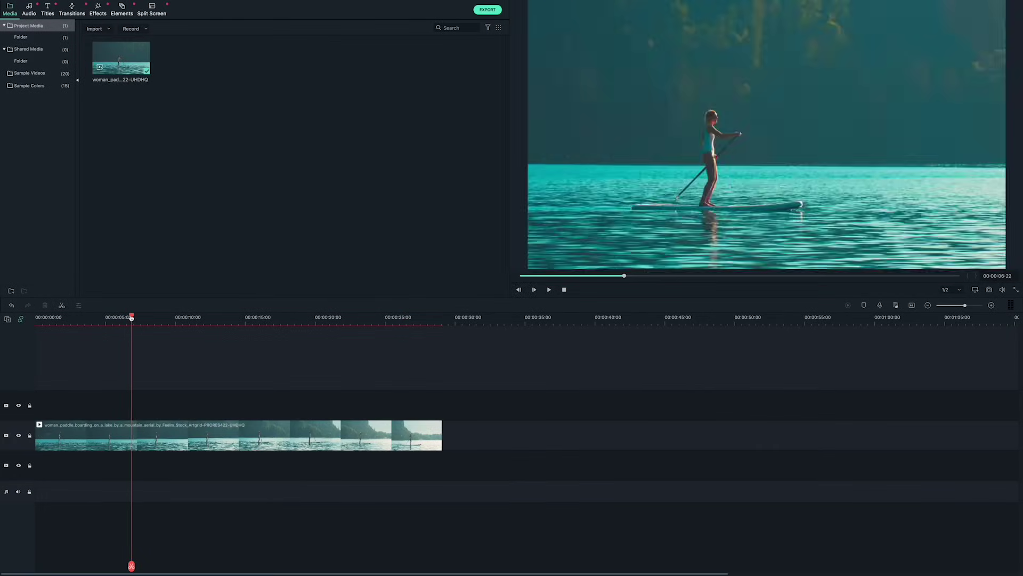
mouse_move(134, 318)
left_mouse_down()
mouse_move(75, 320)
mouse_move(316, 353)
left_mouse_up()
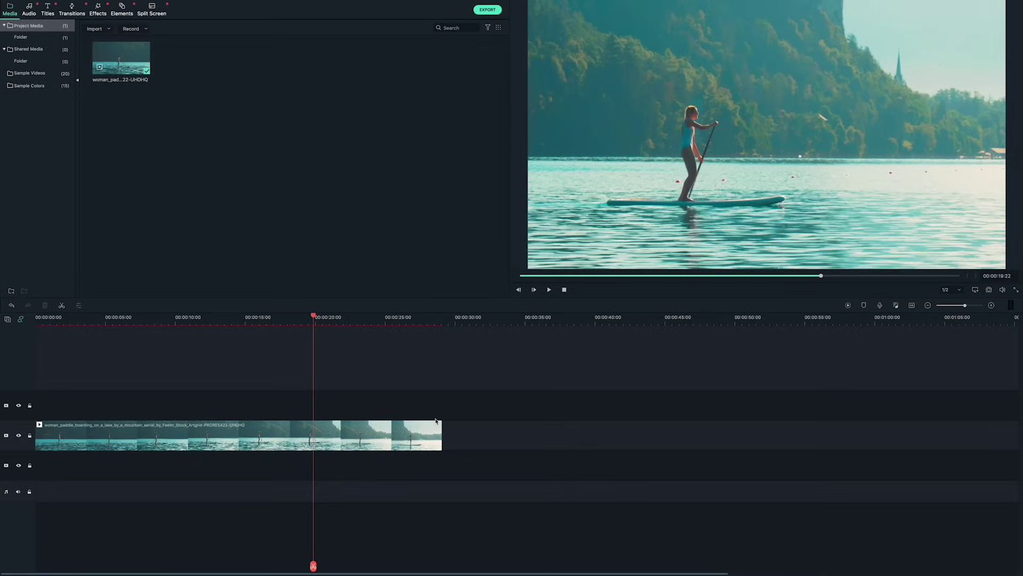
left_click_drag(443, 425, 312, 431)
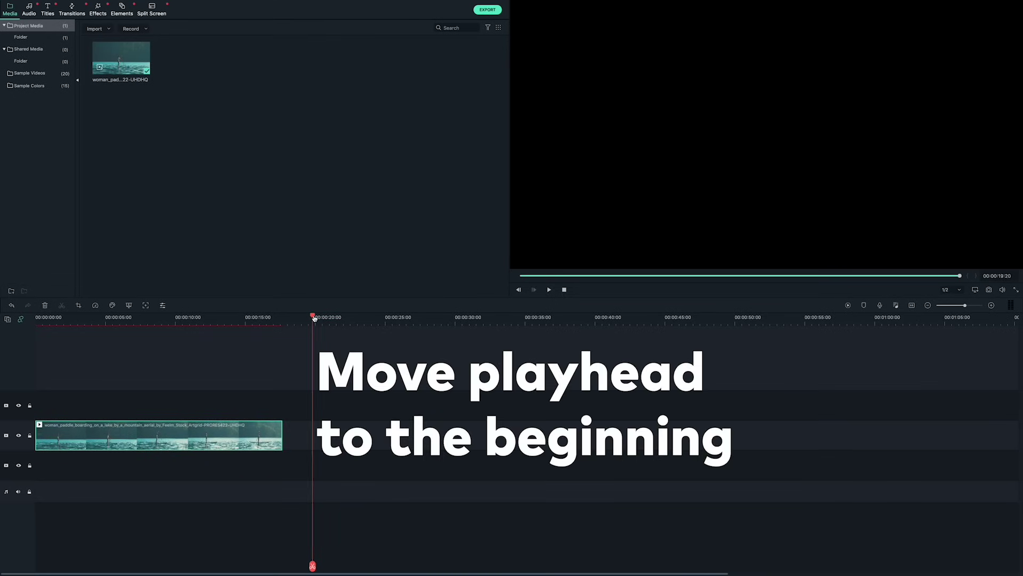
Step: Return the playhead to 00:00:00:00 and enable motion tracking on the clip
left_click_drag(298, 319, 35, 333)
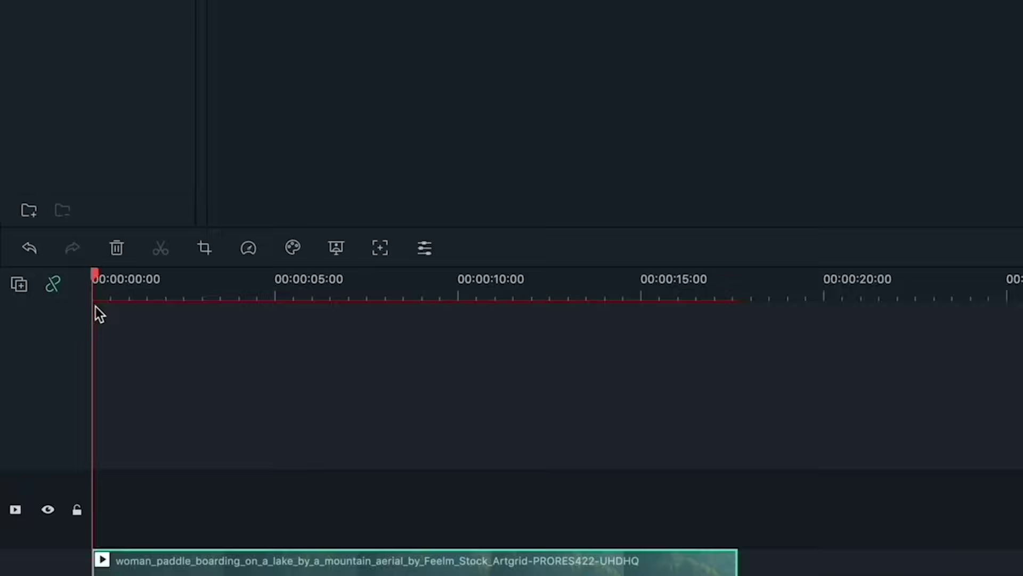
left_click(401, 244)
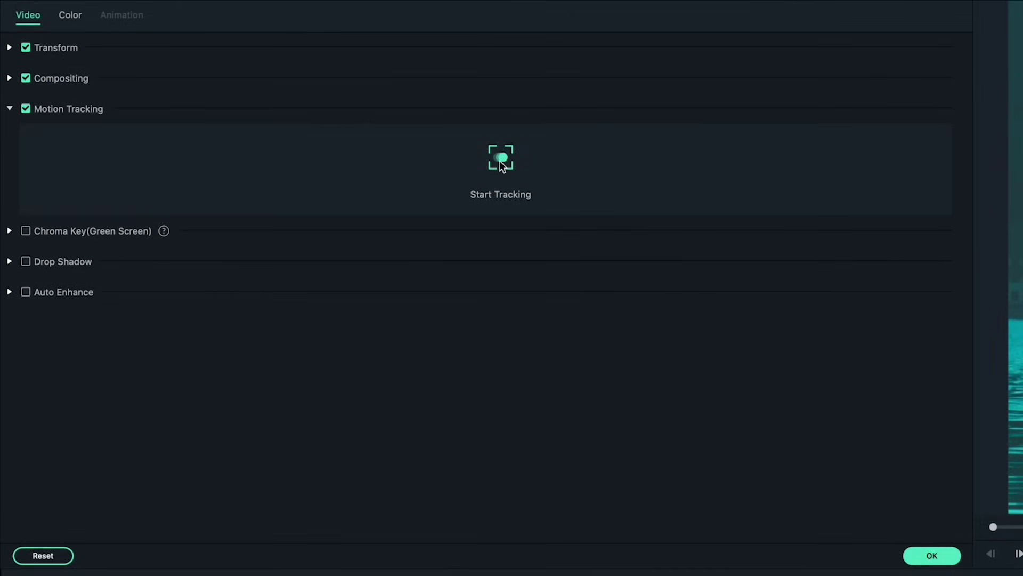
Step: Track the paddleboarder's movement across the clip and confirm the tracking
left_click(501, 160)
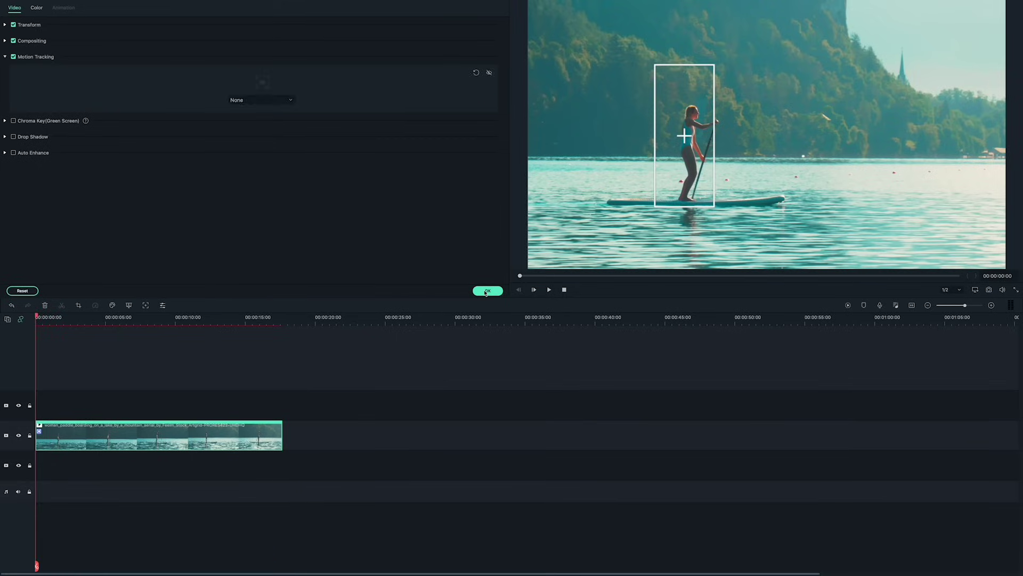
left_click(486, 291)
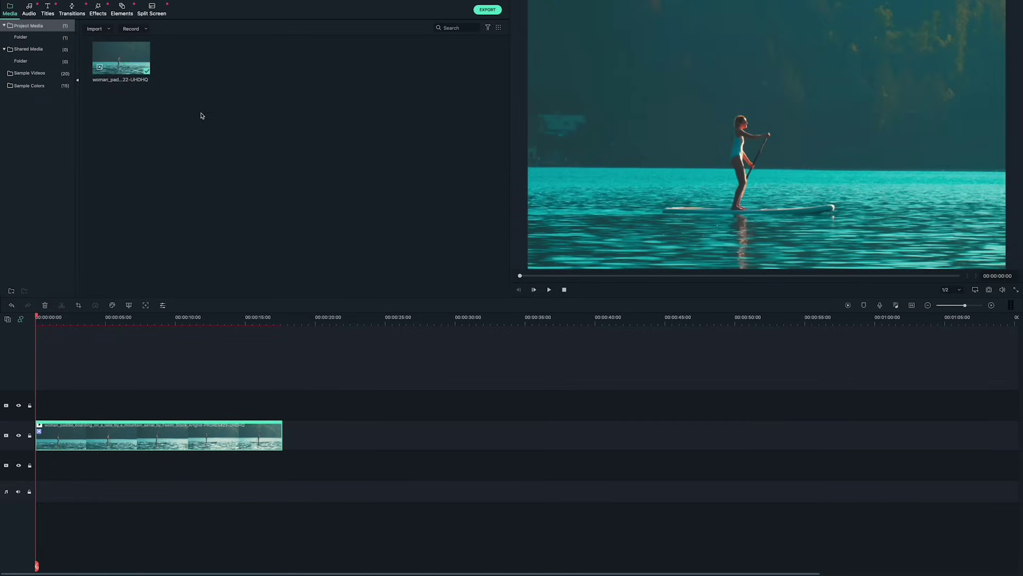
Step: Add a Default Title reading 'LYLA' above the paddleboarder, spanning the clip
left_click(53, 15)
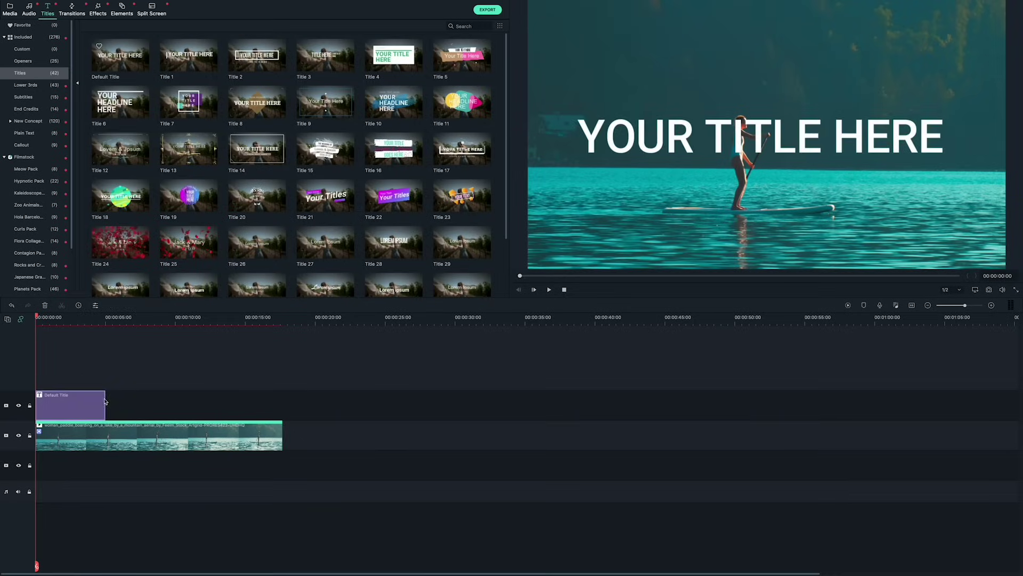
double_click(70, 404)
key("ctrl+a")
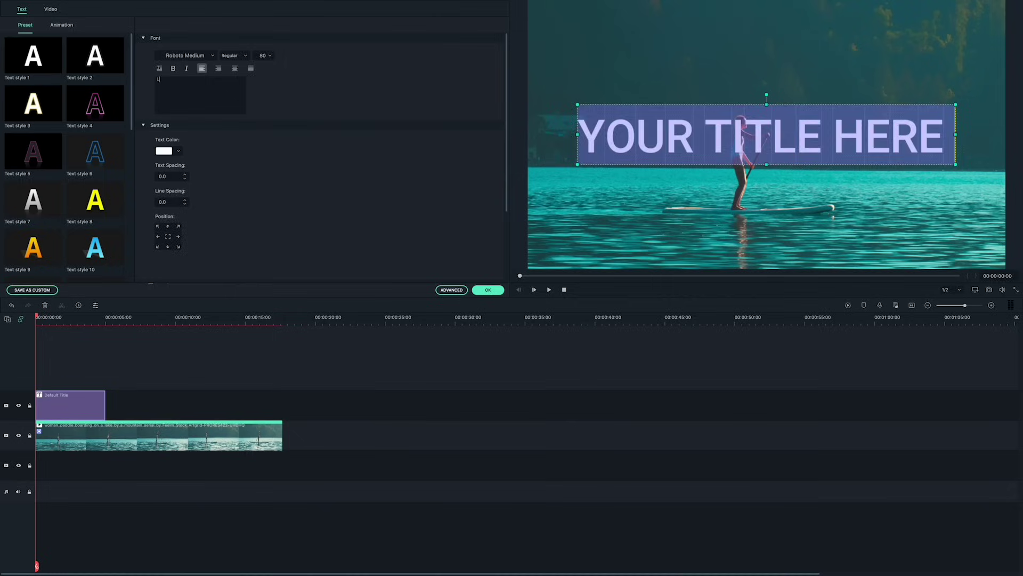
type("LYLA")
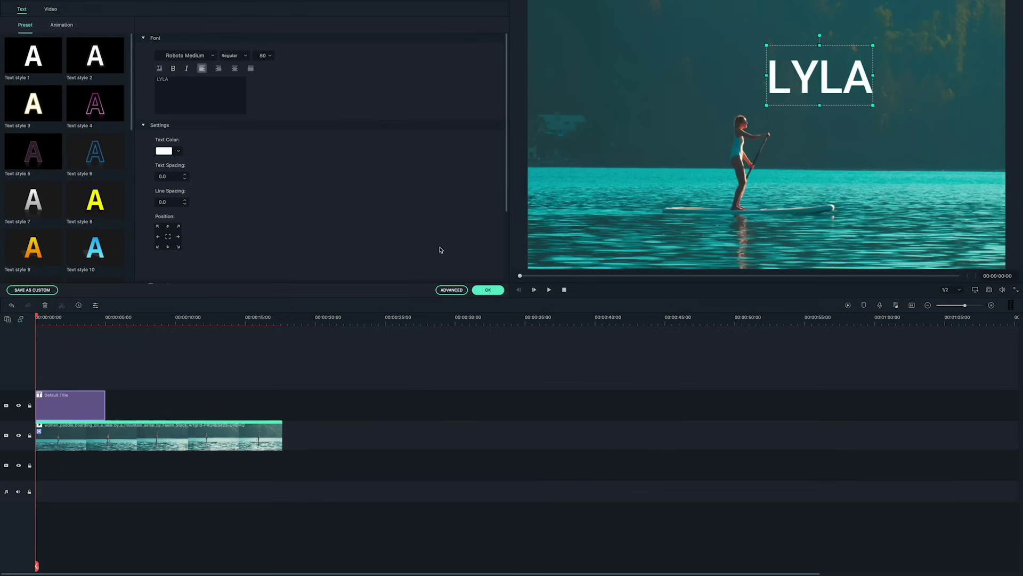
left_click(488, 289)
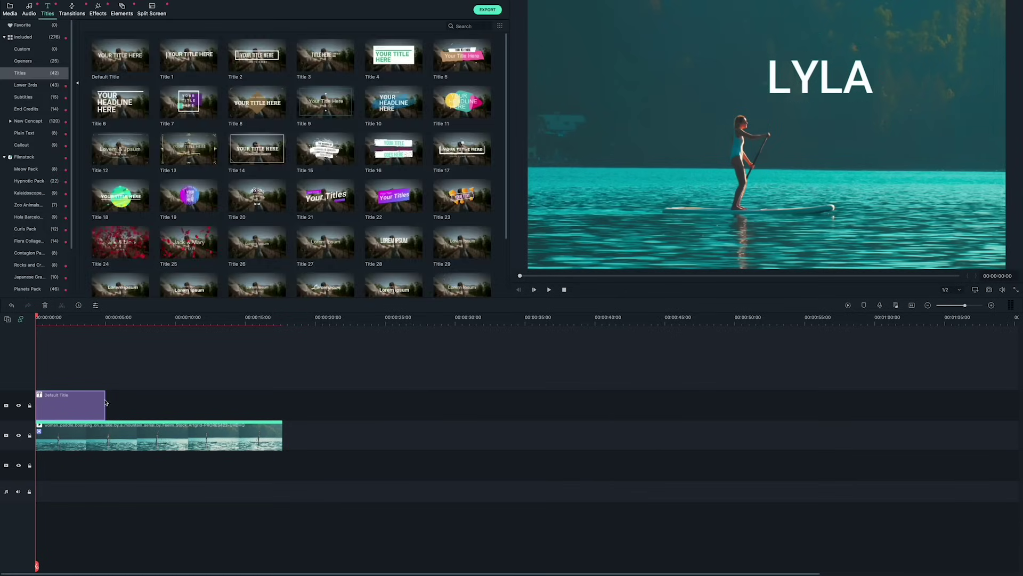
left_click_drag(105, 403, 280, 403)
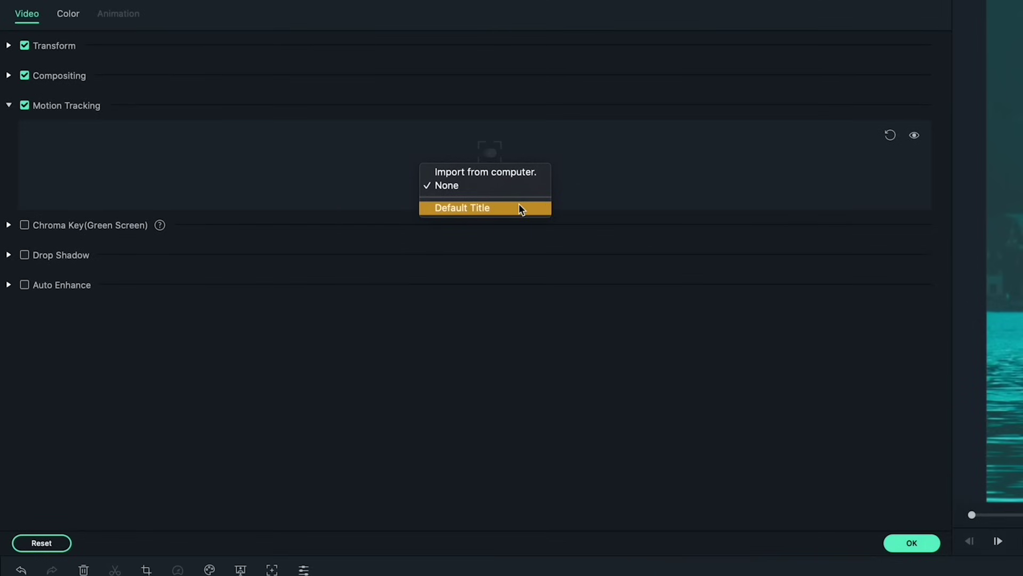
Step: Choose the Default Title as the element to follow the tracked motion
left_click(519, 206)
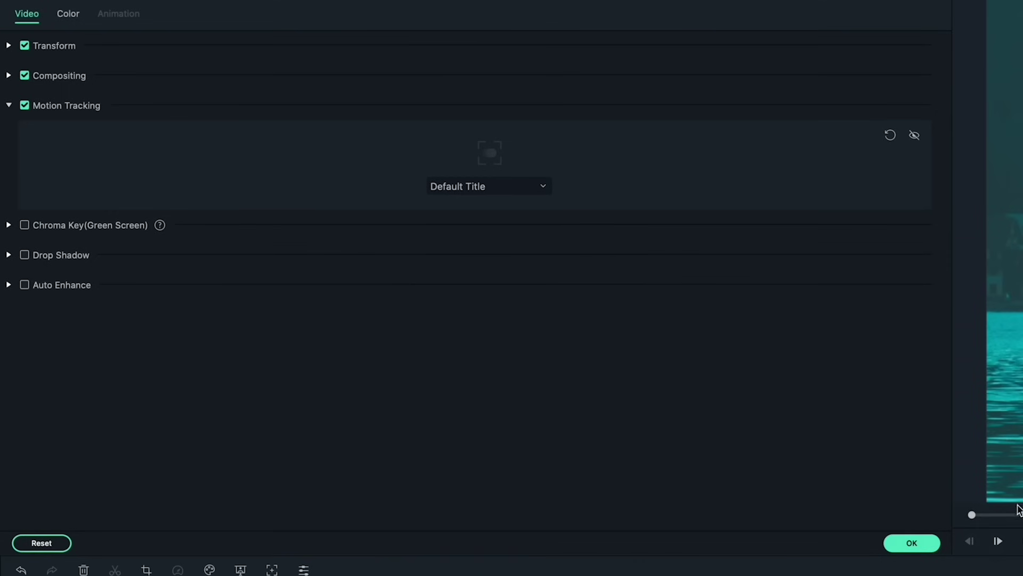
Step: Confirm linking the LYLA title to the paddleboarder's tracked motion
left_click(913, 544)
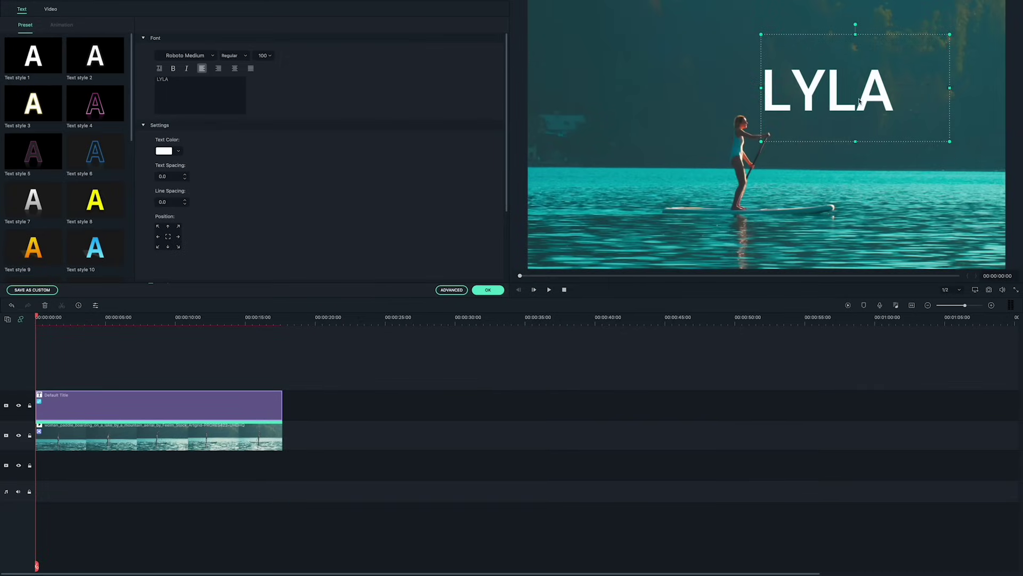
Step: Close the title editor and play back the clip to preview the tracked LYLA title
left_click(489, 289)
key("space")
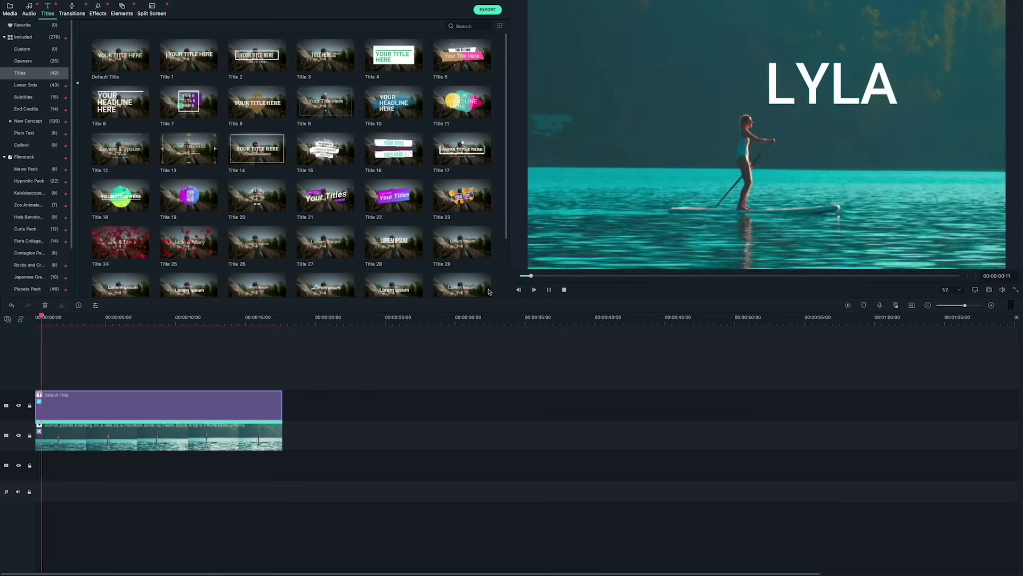